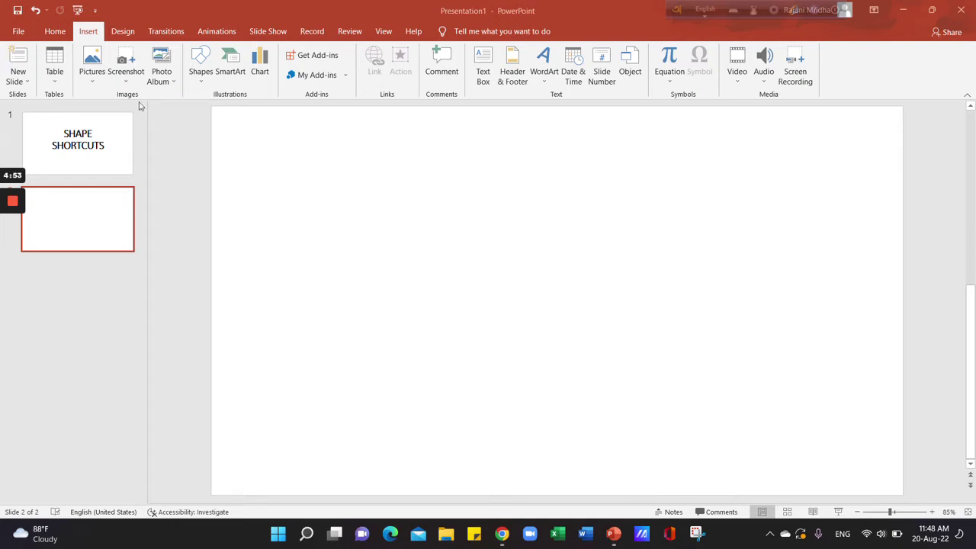
Draw a blue rectangle on slide 2 and enlarge it to about 4.77 by 5.82 inches
{"action": "left_click", "coordinate": [201, 69]}
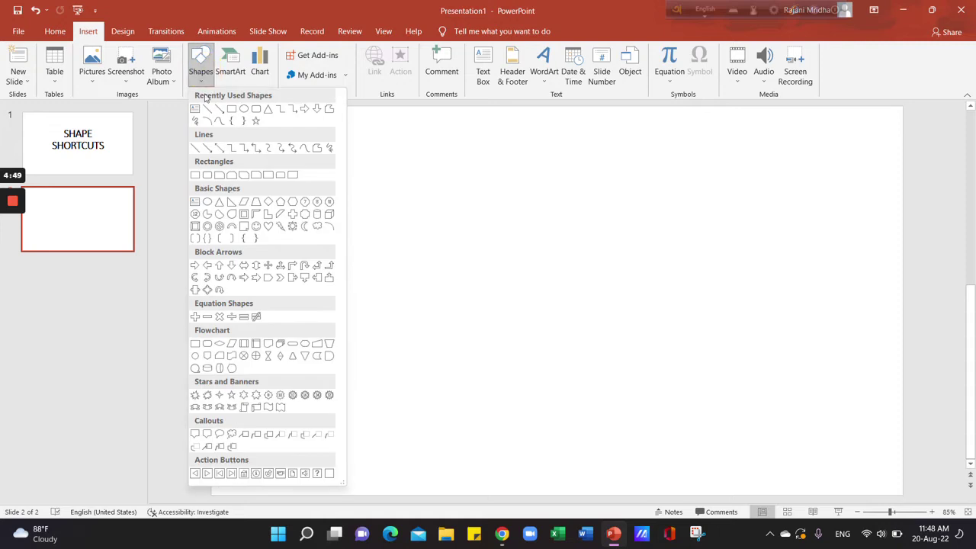
{"action": "left_click", "coordinate": [193, 175]}
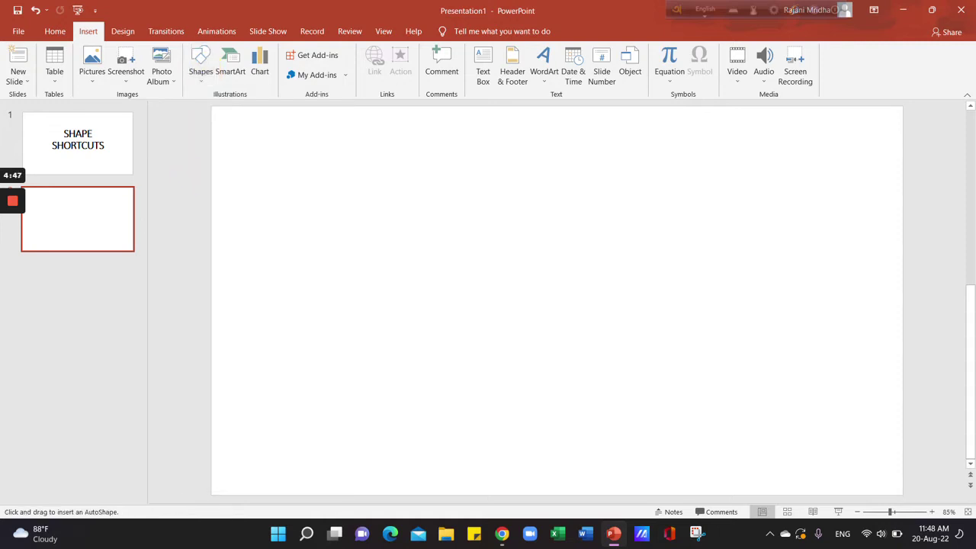
{"action": "left_click_drag", "start_coordinate": [258, 171], "coordinate": [469, 334]}
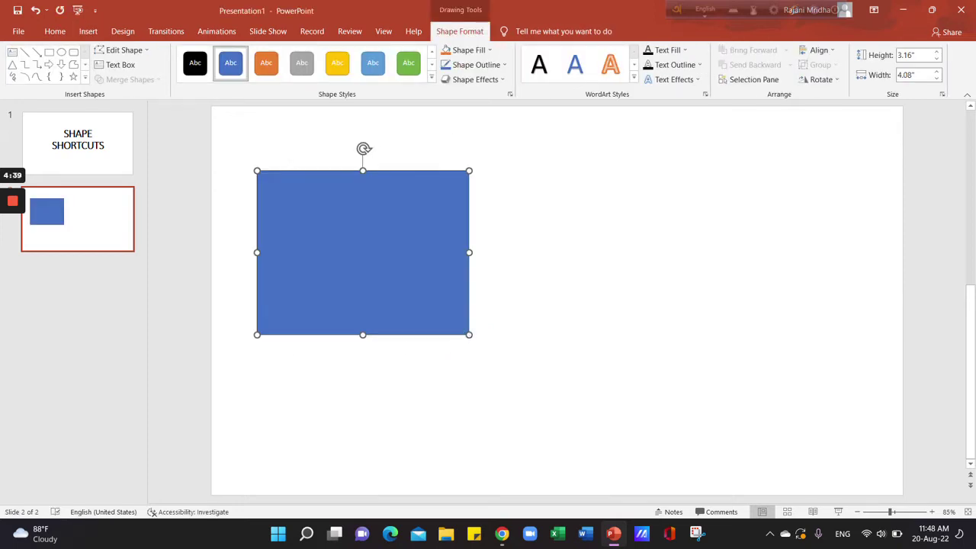
{"action": "mouse_move", "coordinate": [468, 334]}
{"action": "left_mouse_down"}
{"action": "mouse_move", "coordinate": [385, 274]}
{"action": "mouse_move", "coordinate": [515, 381]}
{"action": "left_mouse_up"}
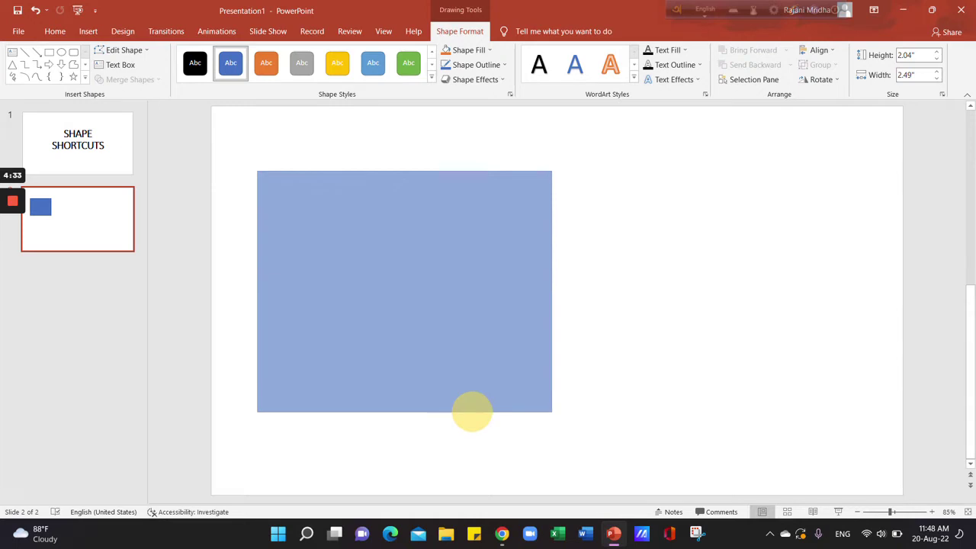
{"action": "left_click_drag", "start_coordinate": [455, 376], "coordinate": [475, 416]}
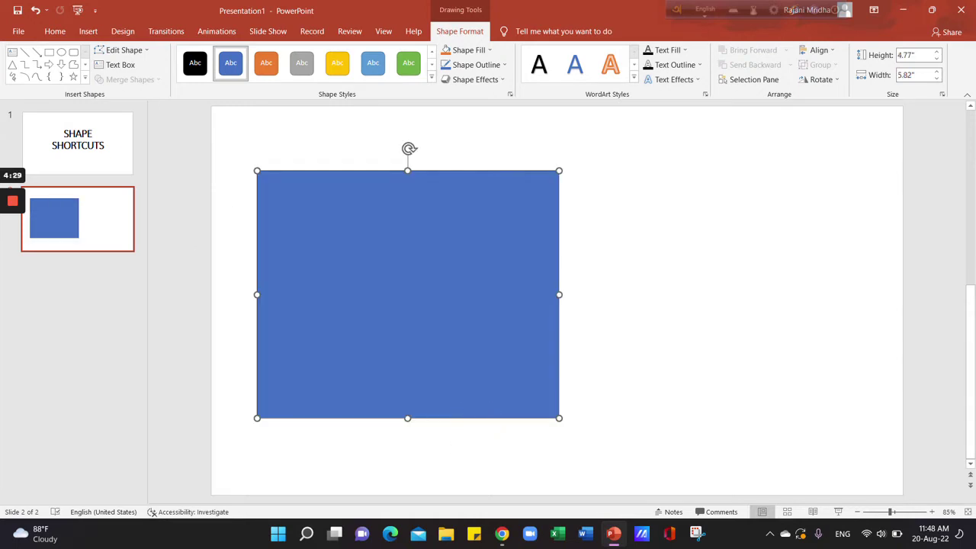
Draw an oval circle to the right of the blue rectangle
{"action": "left_click", "coordinate": [87, 36]}
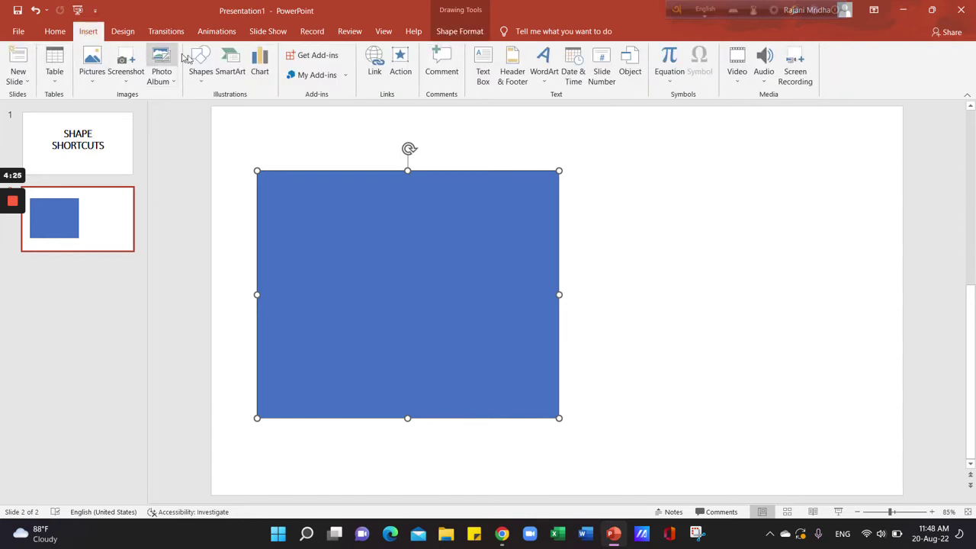
{"action": "left_click", "coordinate": [200, 65]}
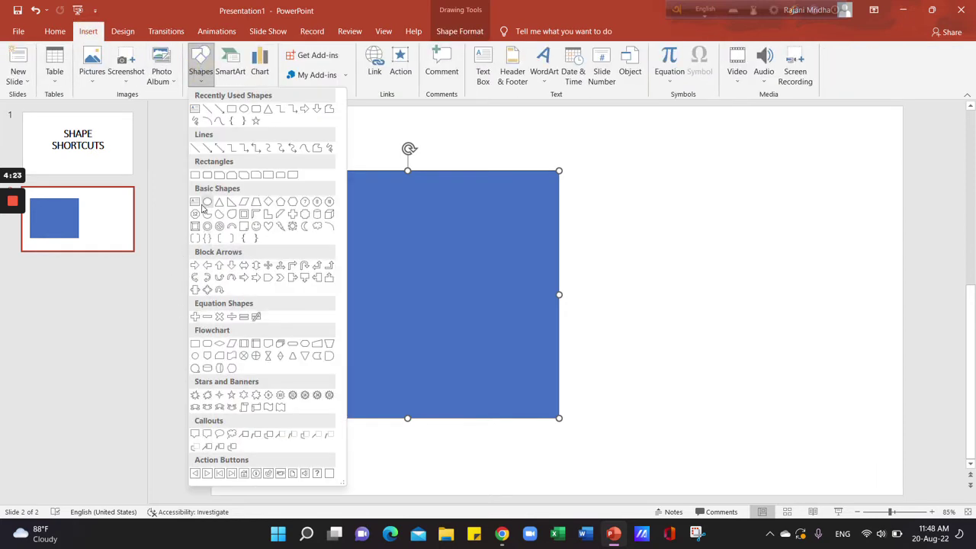
{"action": "left_click", "coordinate": [207, 213]}
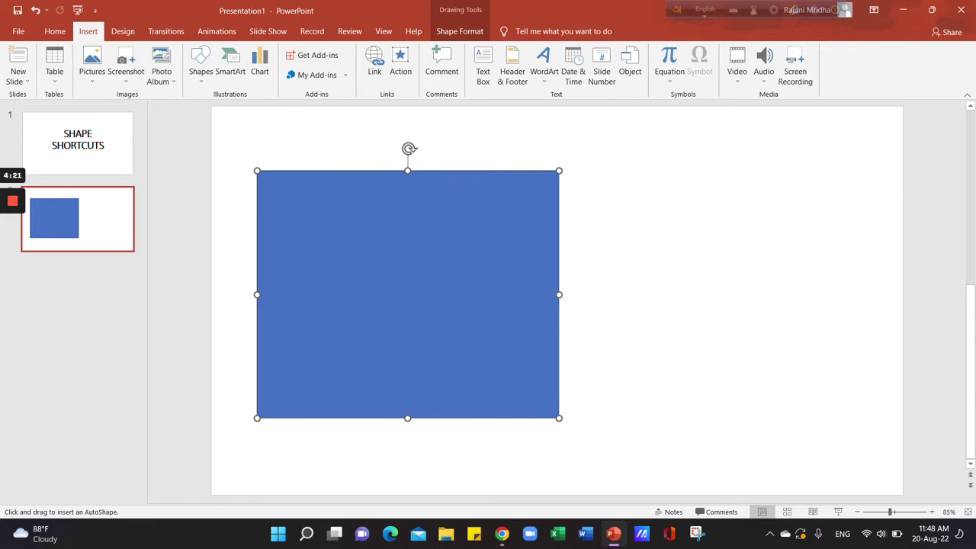
{"action": "left_click_drag", "start_coordinate": [655, 215], "coordinate": [793, 418]}
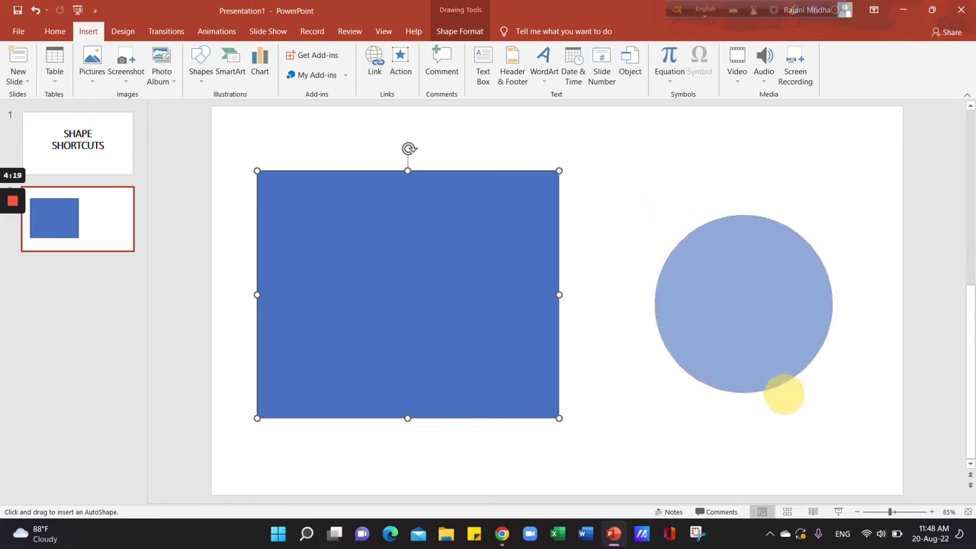
{"action": "left_click_drag", "start_coordinate": [793, 418], "coordinate": [801, 432]}
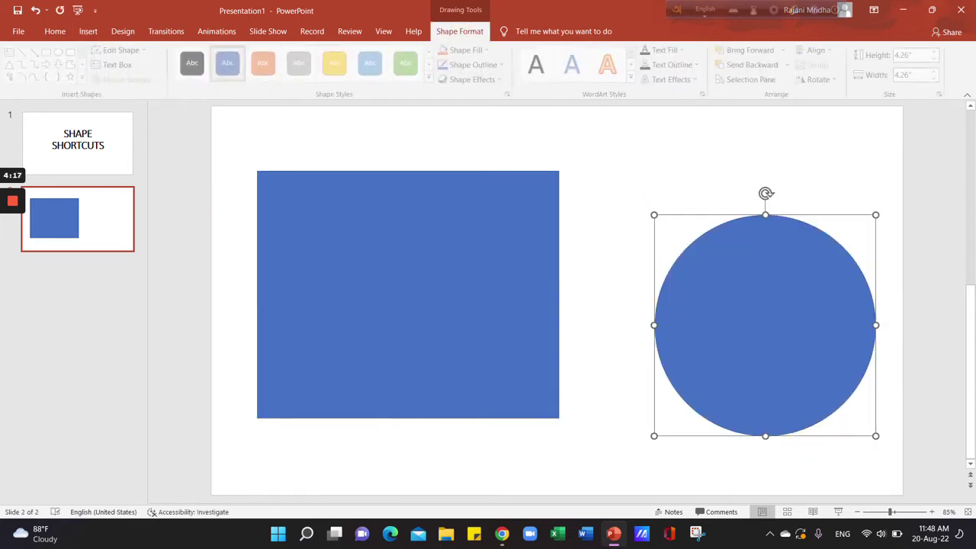
Move the circle up to the top right of the slide and shrink it
{"action": "left_click_drag", "start_coordinate": [772, 334], "coordinate": [745, 274]}
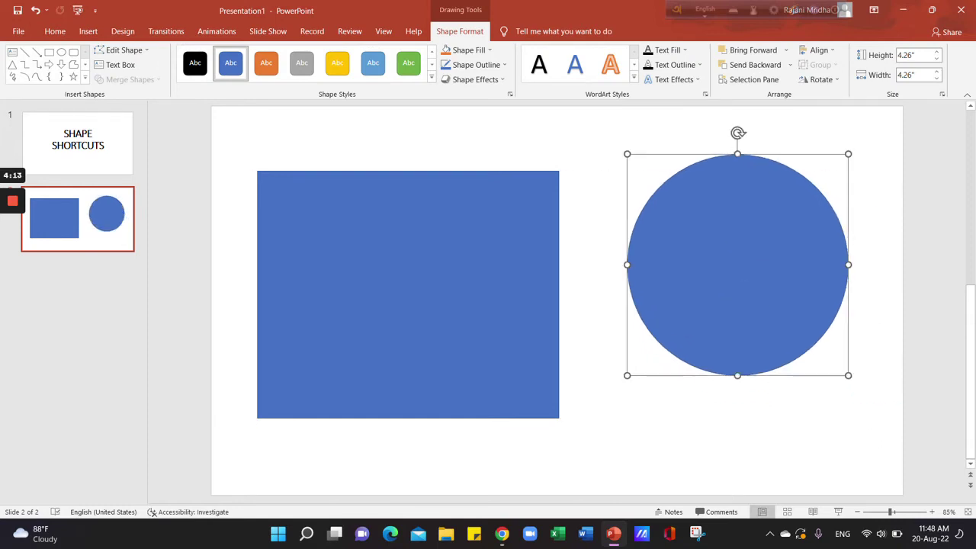
{"action": "left_click_drag", "start_coordinate": [731, 250], "coordinate": [725, 211]}
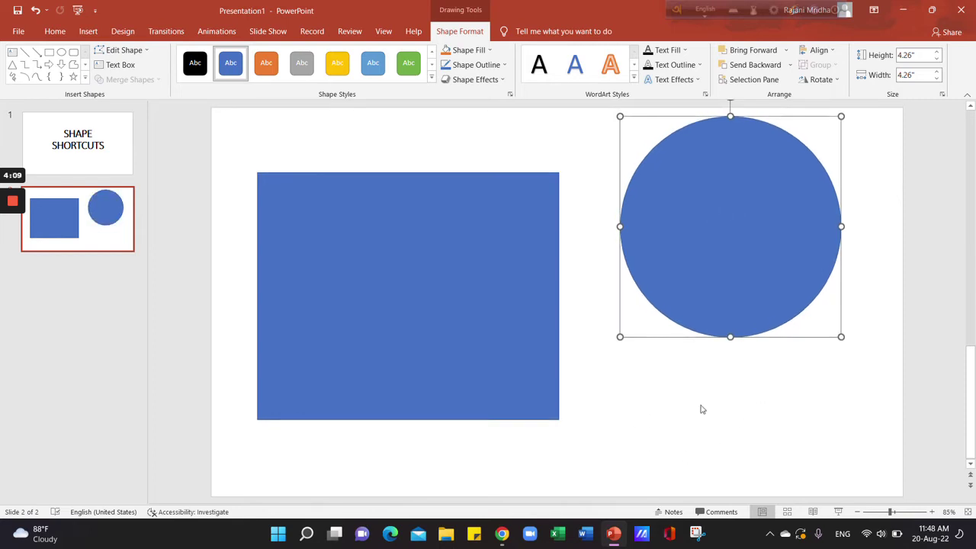
{"action": "left_click_drag", "start_coordinate": [839, 336], "coordinate": [734, 232]}
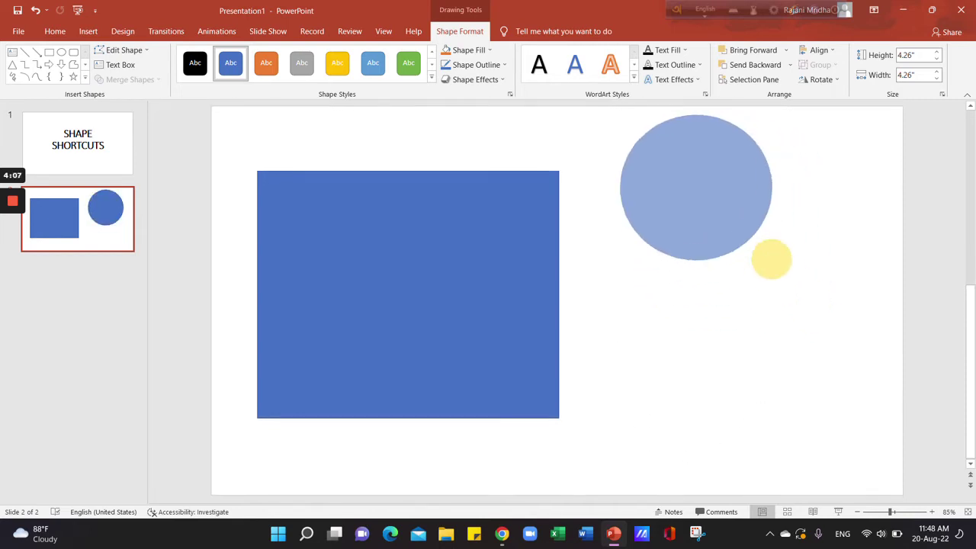
{"action": "left_click", "coordinate": [743, 364]}
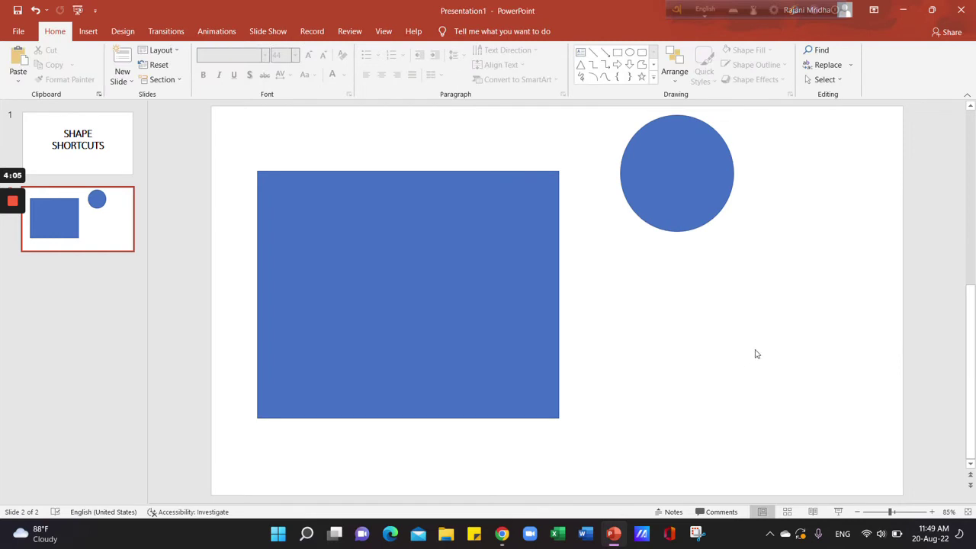
{"action": "left_click", "coordinate": [744, 352]}
Draw a larger 3.78-inch circle below the small one in the lower right
{"action": "left_click", "coordinate": [88, 31]}
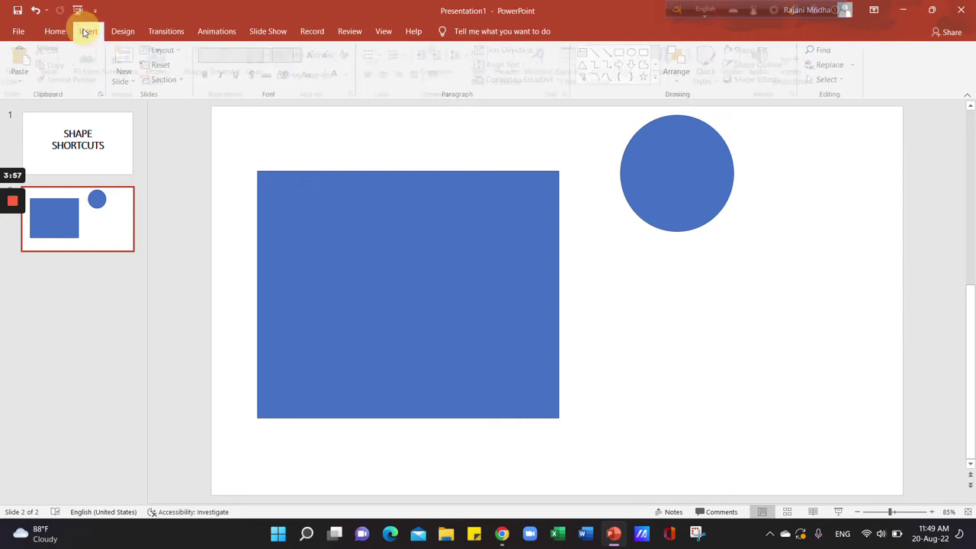
{"action": "left_click", "coordinate": [228, 59]}
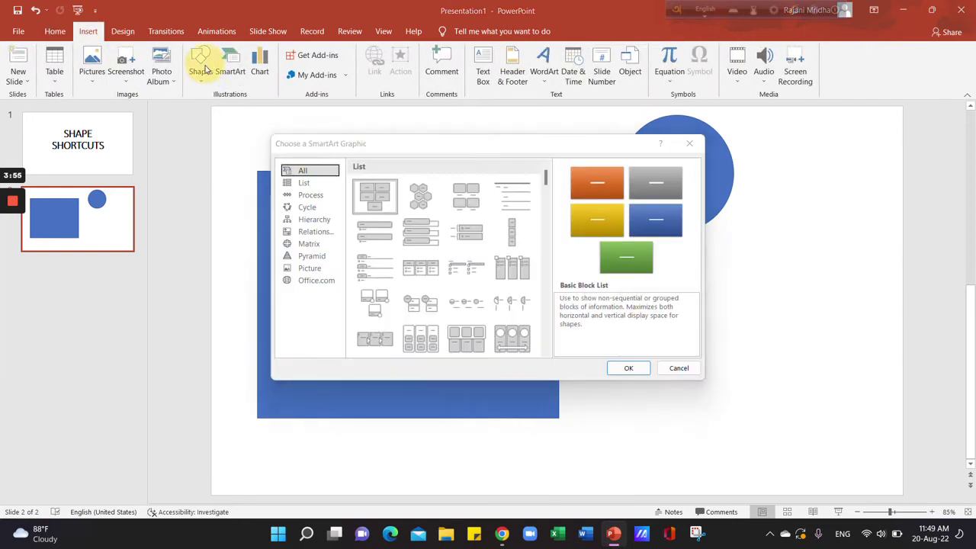
{"action": "left_click", "coordinate": [690, 144]}
{"action": "left_click", "coordinate": [201, 64]}
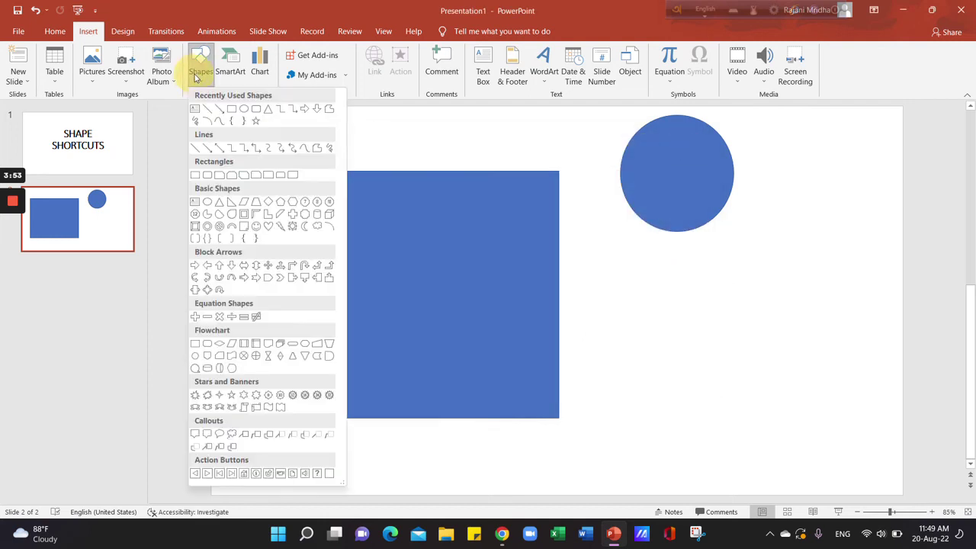
{"action": "left_click", "coordinate": [207, 202]}
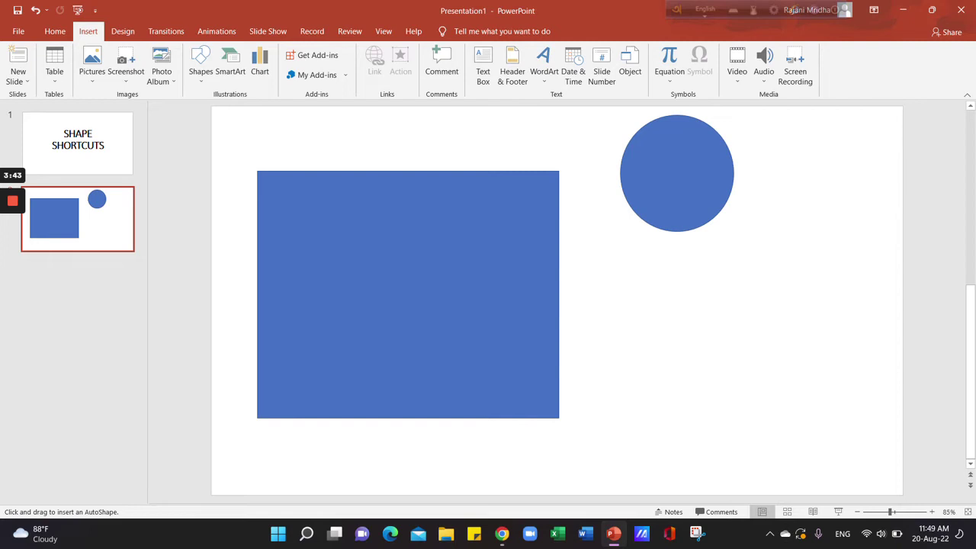
{"action": "mouse_move", "coordinate": [751, 321]}
{"action": "left_mouse_down"}
{"action": "mouse_move", "coordinate": [809, 430]}
{"action": "mouse_move", "coordinate": [778, 396]}
{"action": "left_mouse_up"}
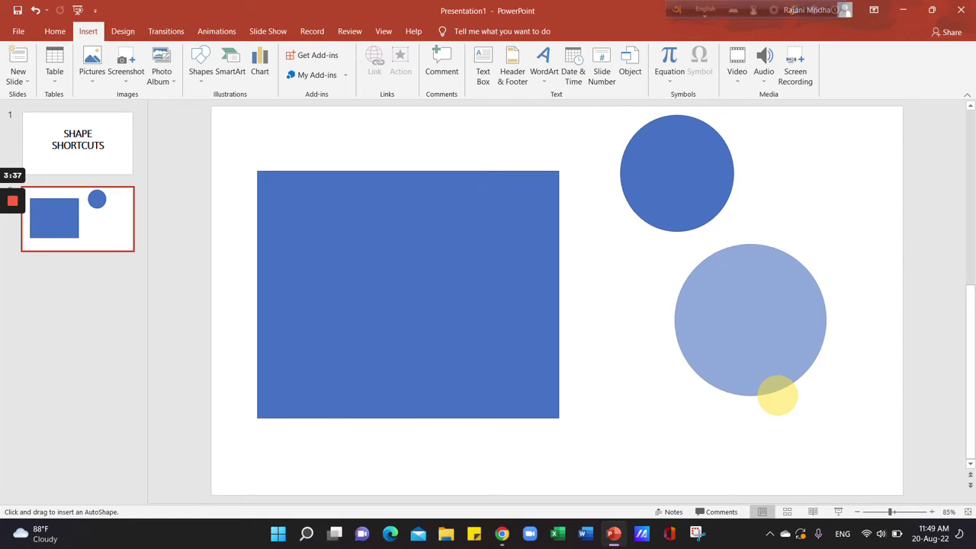
{"action": "left_click_drag", "start_coordinate": [778, 396], "coordinate": [796, 416]}
{"action": "left_click_drag", "start_coordinate": [717, 335], "coordinate": [724, 362]}
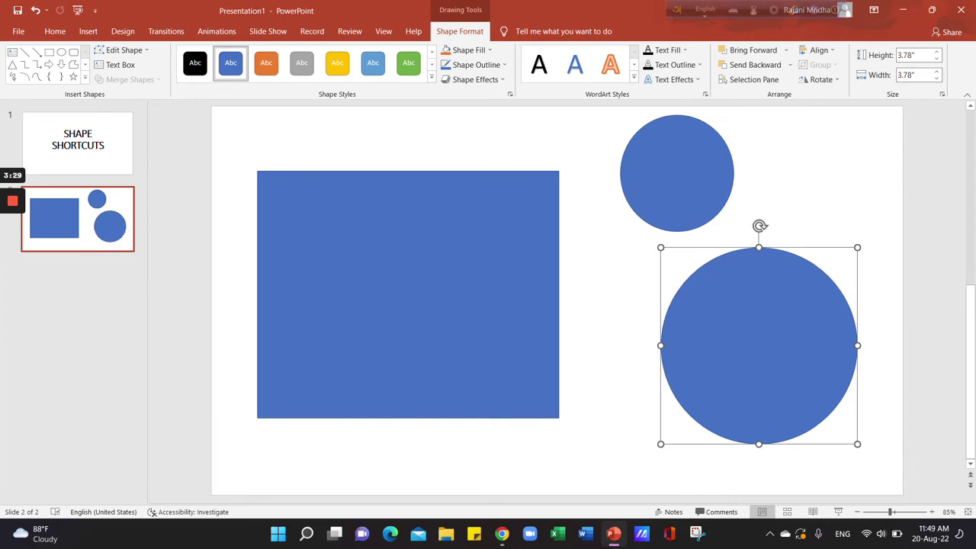
{"action": "left_click_drag", "start_coordinate": [745, 366], "coordinate": [734, 359]}
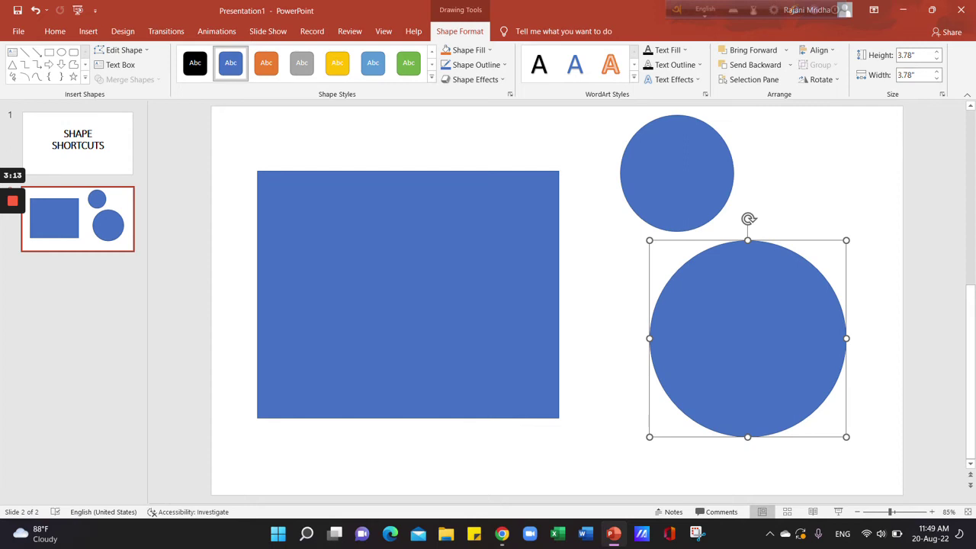
Add a new blank slide 3 after slide 2 with Ctrl+M
{"action": "left_click", "coordinate": [738, 346]}
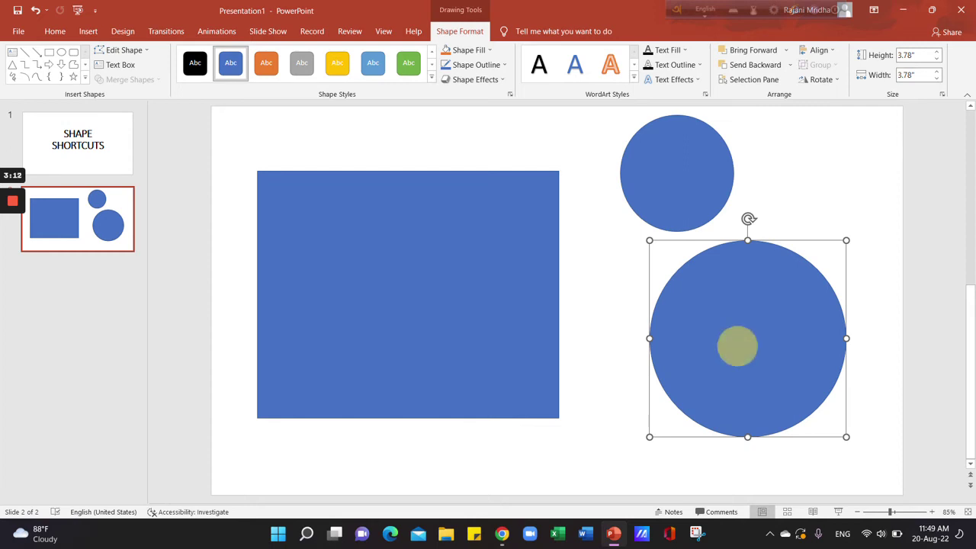
{"action": "left_click", "coordinate": [106, 224]}
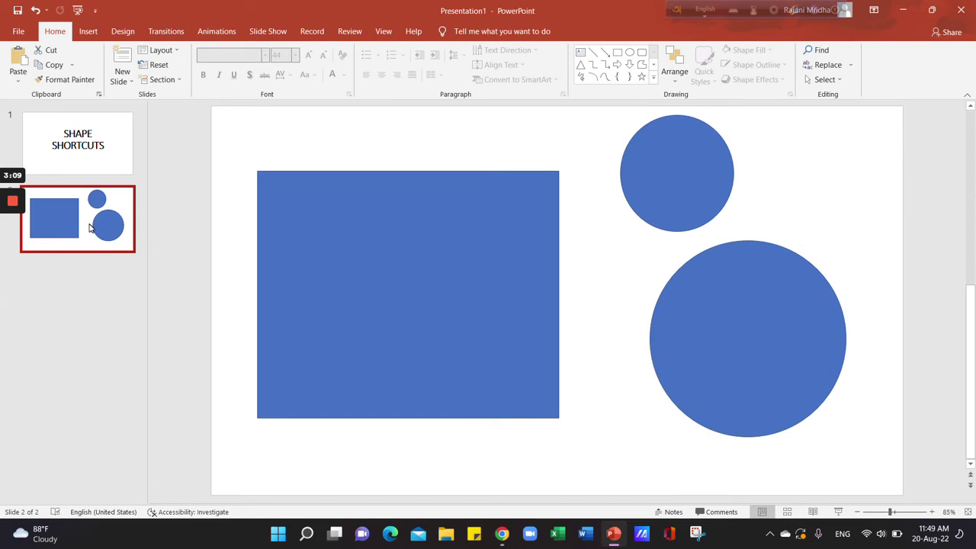
{"action": "key", "text": "ctrl+m"}
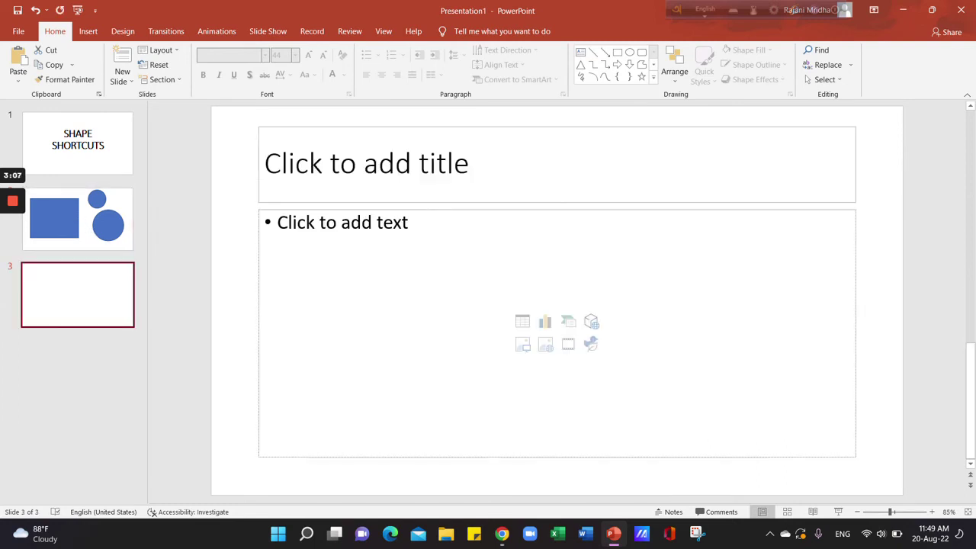
Delete both the title and content placeholders from slide 3
{"action": "left_click", "coordinate": [416, 127]}
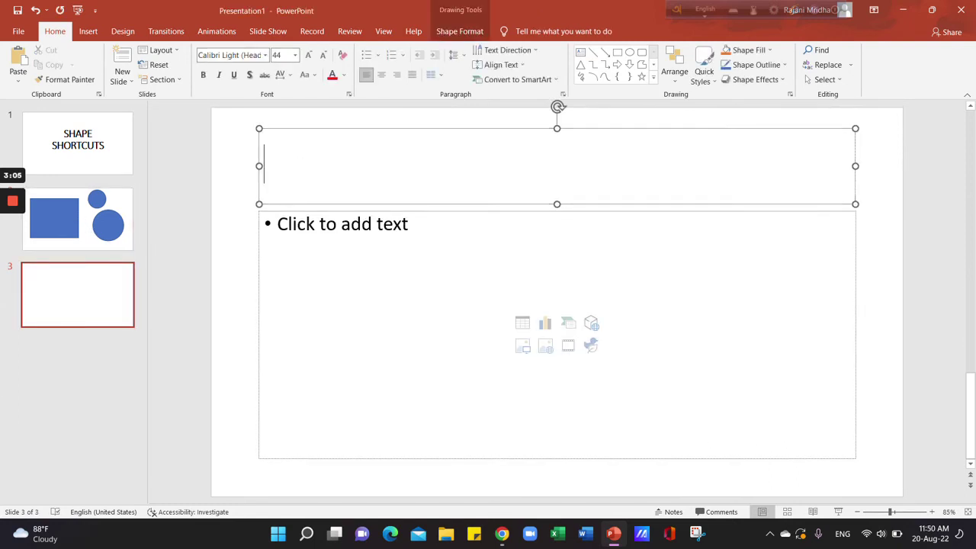
{"action": "left_click", "coordinate": [466, 124]}
{"action": "key", "text": "Delete"}
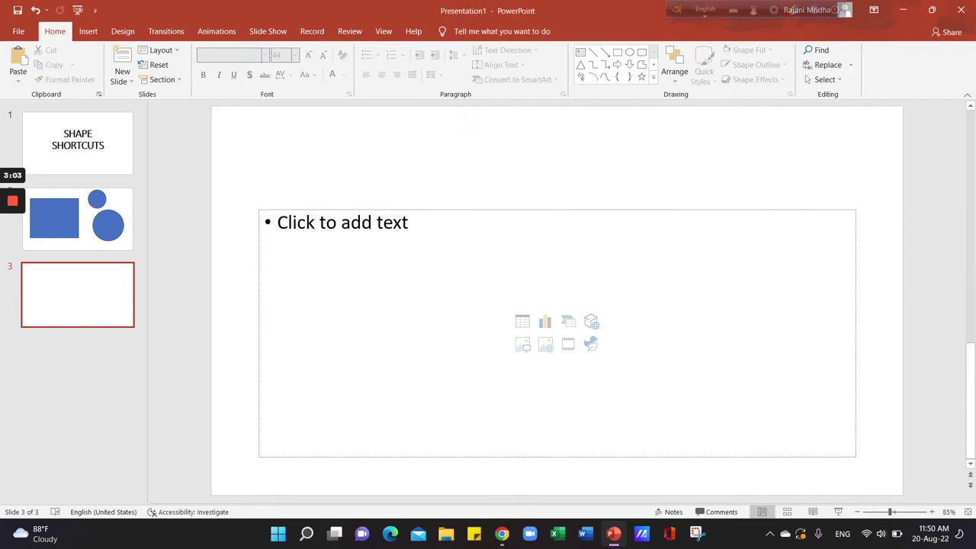
{"action": "left_click", "coordinate": [480, 211]}
{"action": "left_click", "coordinate": [481, 210]}
{"action": "key", "text": "Delete"}
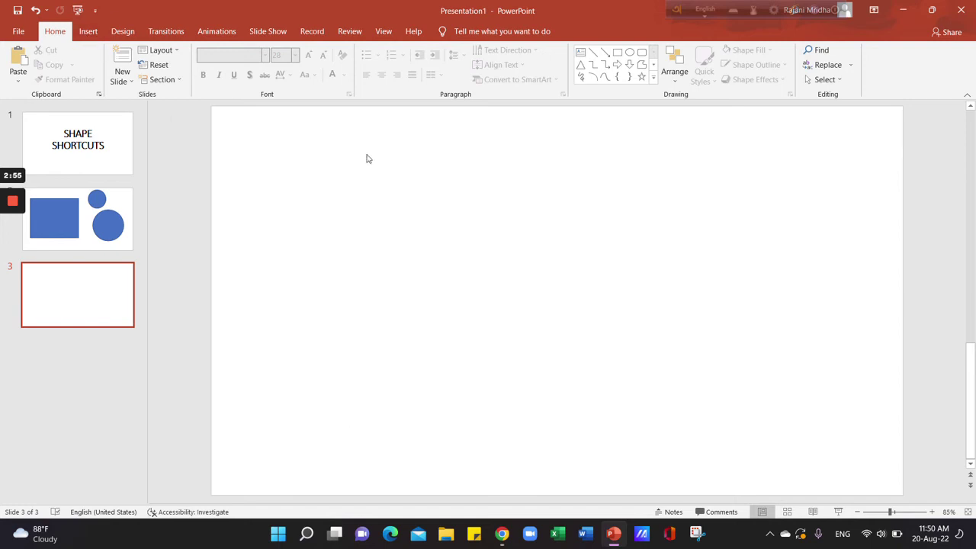
Draw a blue rectangle about 4.76 by 3.19 inches on the empty slide 3
{"action": "left_click", "coordinate": [89, 30]}
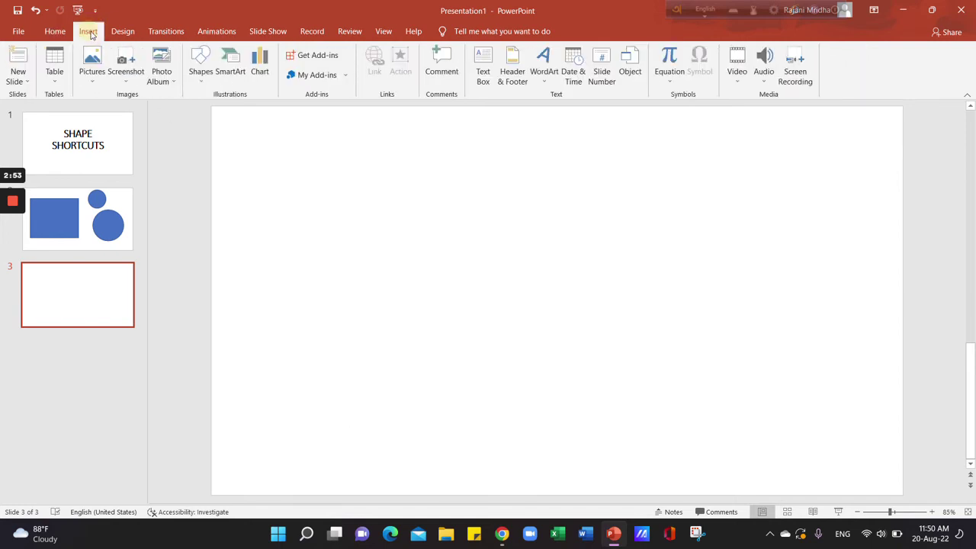
{"action": "left_click", "coordinate": [202, 70]}
{"action": "left_click", "coordinate": [195, 175]}
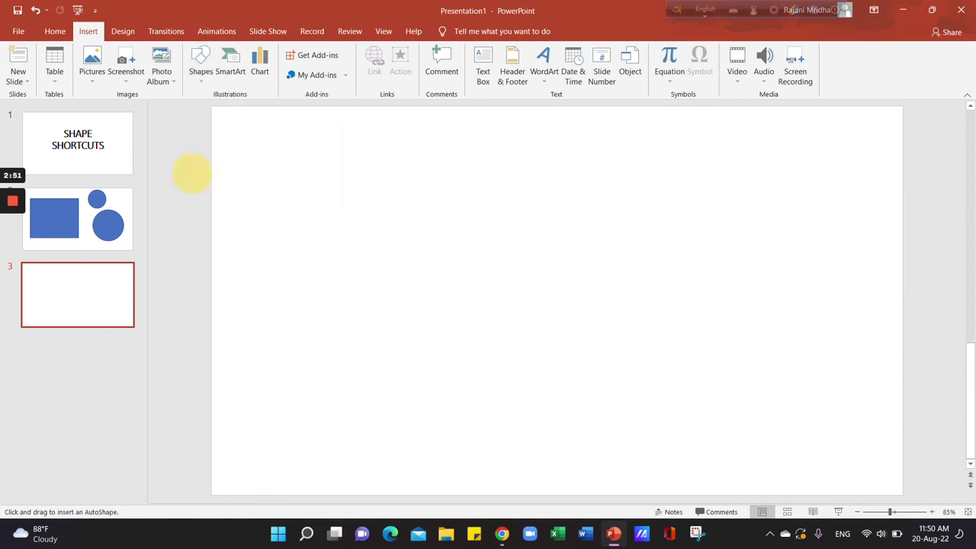
{"action": "left_click_drag", "start_coordinate": [284, 193], "coordinate": [531, 357]}
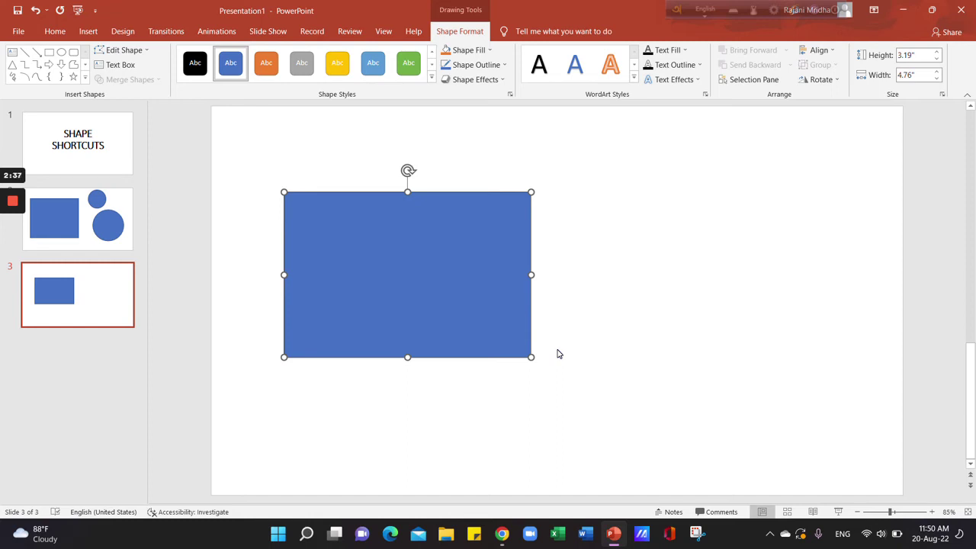
Resize the rectangle symmetrically with Shift+arrow keys to 4.76 inches wide by 1.64 inches tall
{"action": "key", "text": "shift+Right"}
{"action": "key", "text": "shift+Right"}
{"action": "key", "text": "shift+Right"}
{"action": "key", "text": "shift+Right"}
{"action": "key", "text": "shift+Right"}
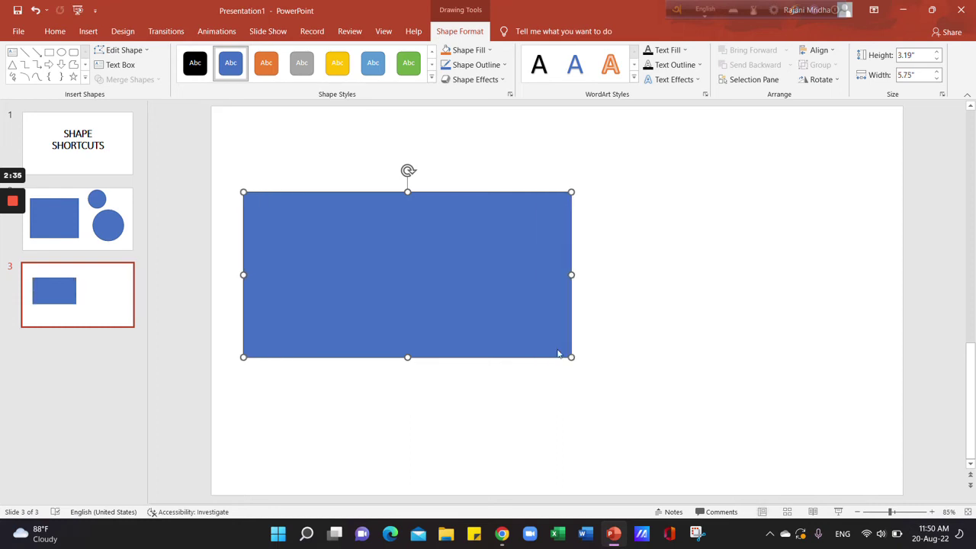
{"action": "key", "text": "shift+Right"}
{"action": "key", "text": "shift+Right"}
{"action": "key", "text": "shift+Right"}
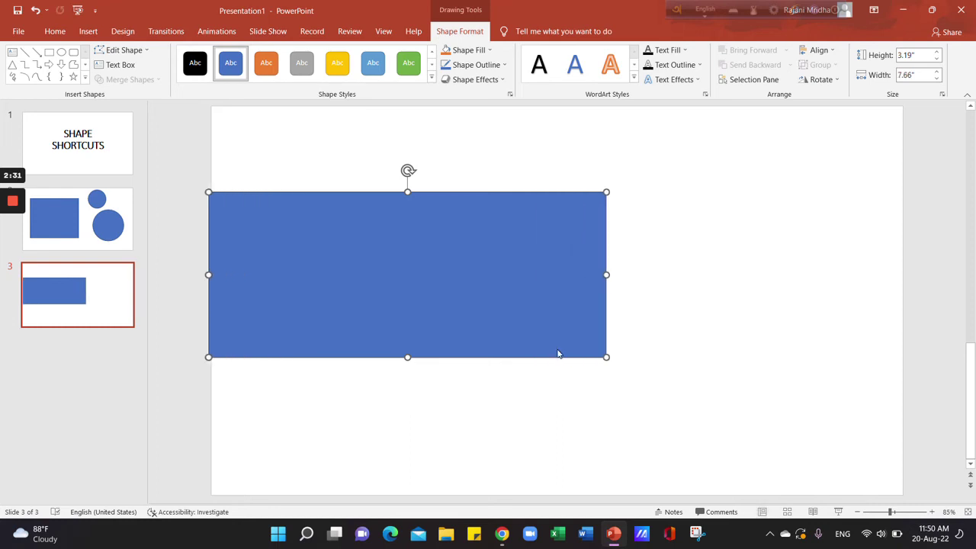
{"action": "key", "text": "shift+Left"}
{"action": "key", "text": "shift+Left"}
{"action": "key", "text": "shift+Left"}
{"action": "key", "text": "shift+Left"}
{"action": "key", "text": "shift+Left"}
{"action": "key", "text": "shift+Left"}
{"action": "key", "text": "shift+Left"}
{"action": "key", "text": "shift+Left"}
{"action": "key", "text": "shift+Left"}
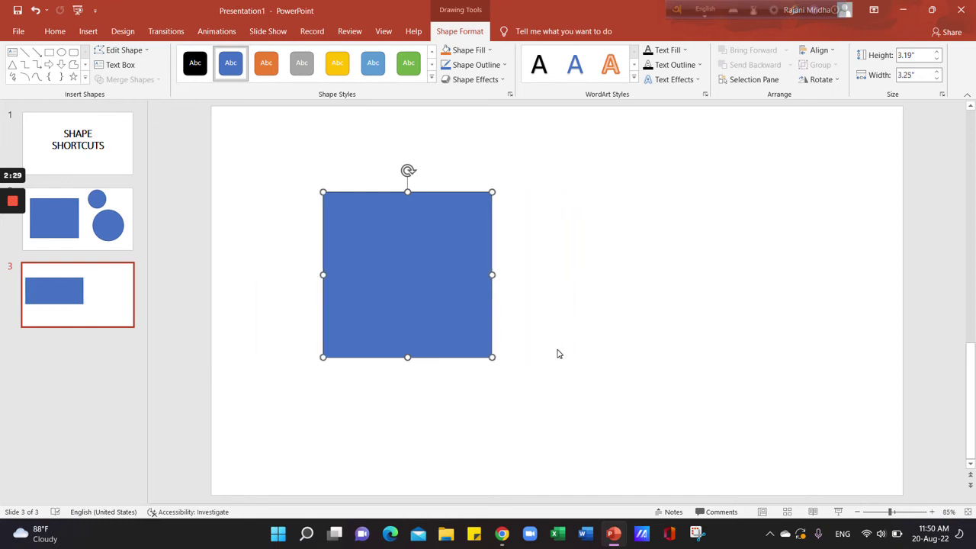
{"action": "key", "text": "shift+Left"}
{"action": "key", "text": "shift+Left"}
{"action": "key", "text": "shift+Left"}
{"action": "key", "text": "shift+Left"}
{"action": "key", "text": "shift+Left"}
{"action": "key", "text": "shift+Left"}
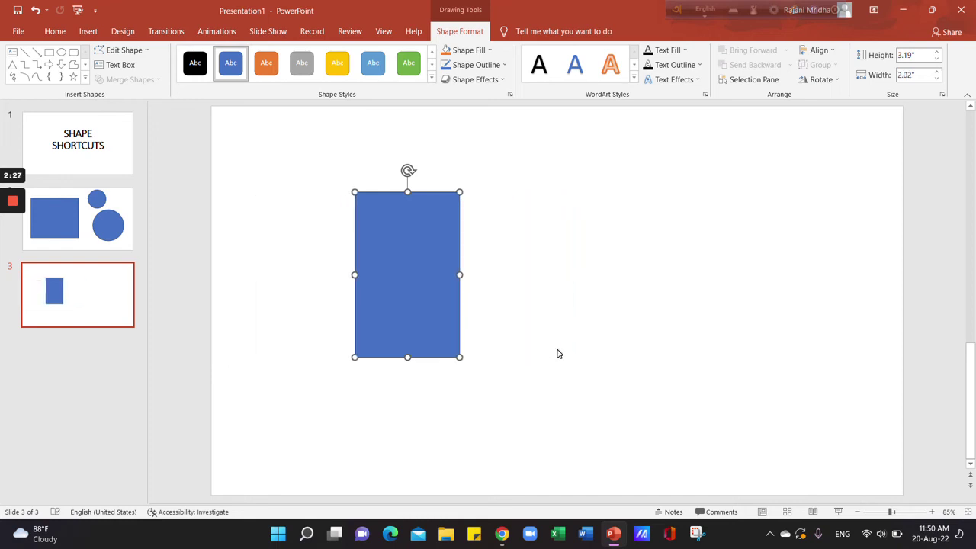
{"action": "key", "text": "shift+Right"}
{"action": "key", "text": "shift+Right"}
{"action": "key", "text": "shift+Right"}
{"action": "key", "text": "shift+Right"}
{"action": "key", "text": "shift+Right"}
{"action": "key", "text": "shift+Right"}
{"action": "key", "text": "shift+Right"}
{"action": "key", "text": "shift+Right"}
{"action": "key", "text": "shift+Right"}
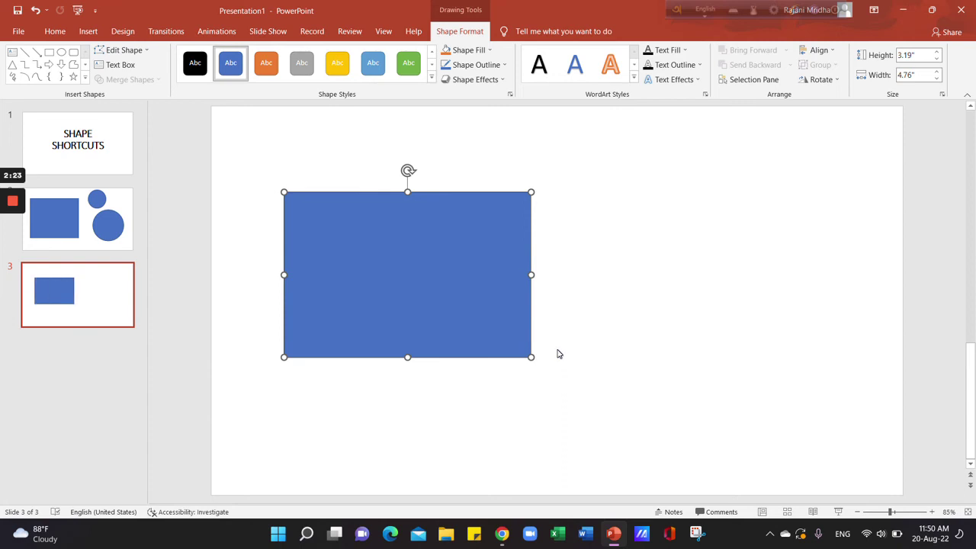
{"action": "key", "text": "shift+Up"}
{"action": "key", "text": "shift+Up"}
{"action": "key", "text": "shift+Up"}
{"action": "key", "text": "shift+Up"}
{"action": "key", "text": "shift+Up"}
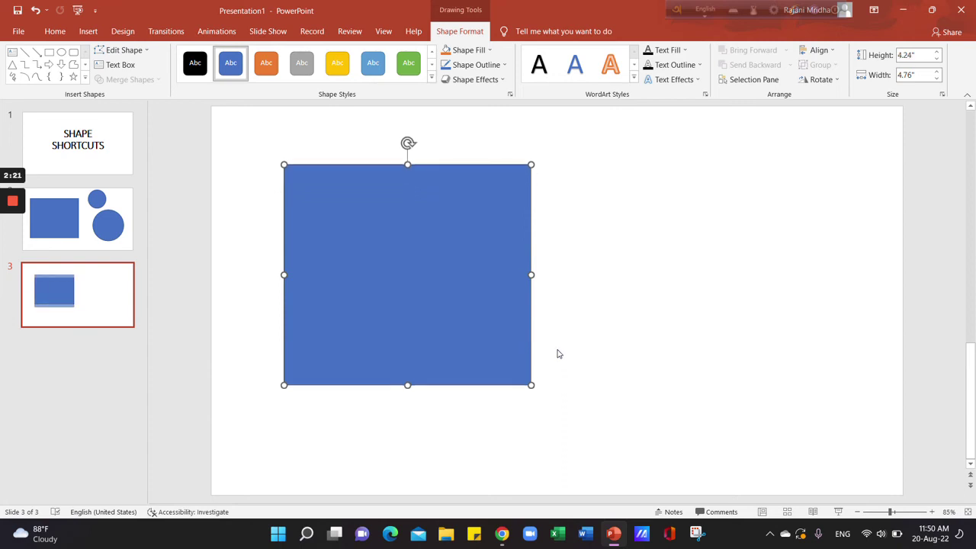
{"action": "key", "text": "shift+Up"}
{"action": "key", "text": "shift+Up"}
{"action": "key", "text": "shift+Up"}
{"action": "key", "text": "shift+Up"}
{"action": "key", "text": "shift+Up"}
{"action": "key", "text": "shift+Up"}
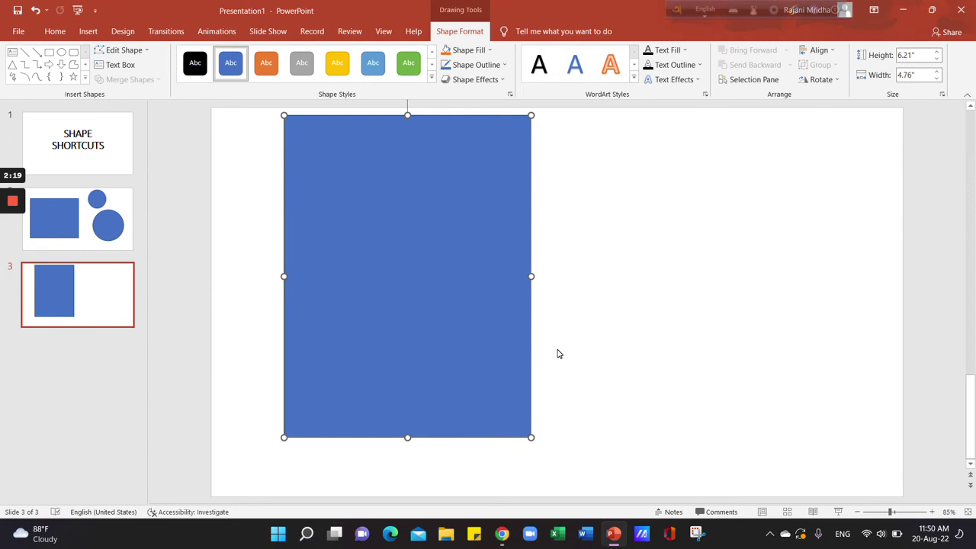
{"action": "key", "text": "shift+Down"}
{"action": "key", "text": "shift+Down"}
{"action": "key", "text": "shift+Down"}
{"action": "key", "text": "shift+Down"}
{"action": "key", "text": "shift+Down"}
{"action": "key", "text": "shift+Down"}
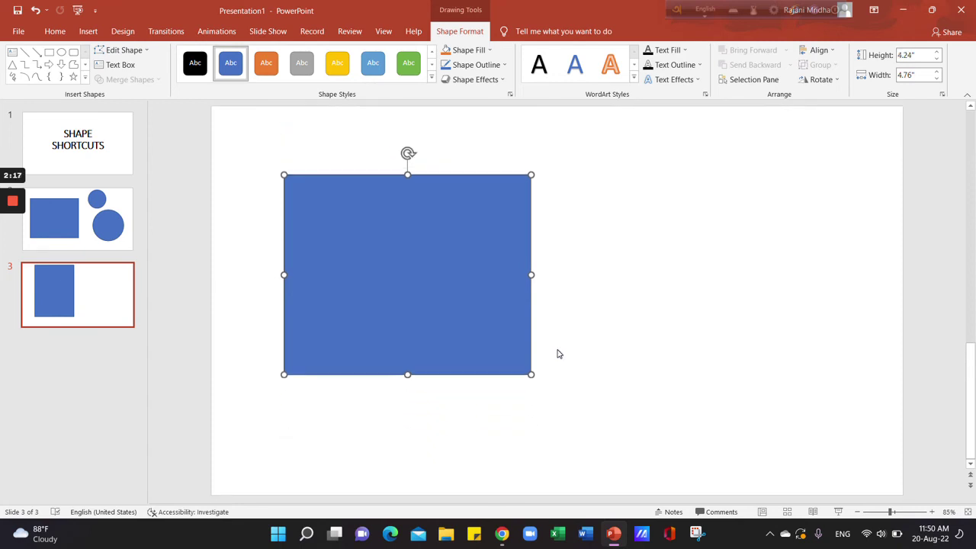
{"action": "key", "text": "shift+Down"}
{"action": "key", "text": "shift+Down"}
{"action": "key", "text": "shift+Down"}
{"action": "key", "text": "shift+Down"}
{"action": "key", "text": "shift+Down"}
{"action": "key", "text": "shift+Down"}
{"action": "key", "text": "shift+Down"}
{"action": "key", "text": "shift+Down"}
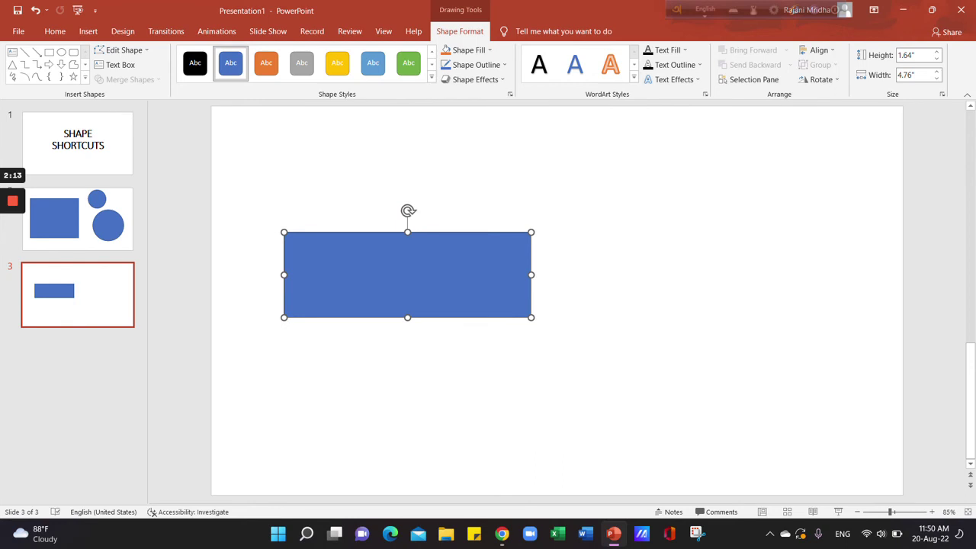
{"action": "left_click_drag", "start_coordinate": [436, 273], "coordinate": [436, 233]}
{"action": "left_click_drag", "start_coordinate": [408, 169], "coordinate": [436, 186]}
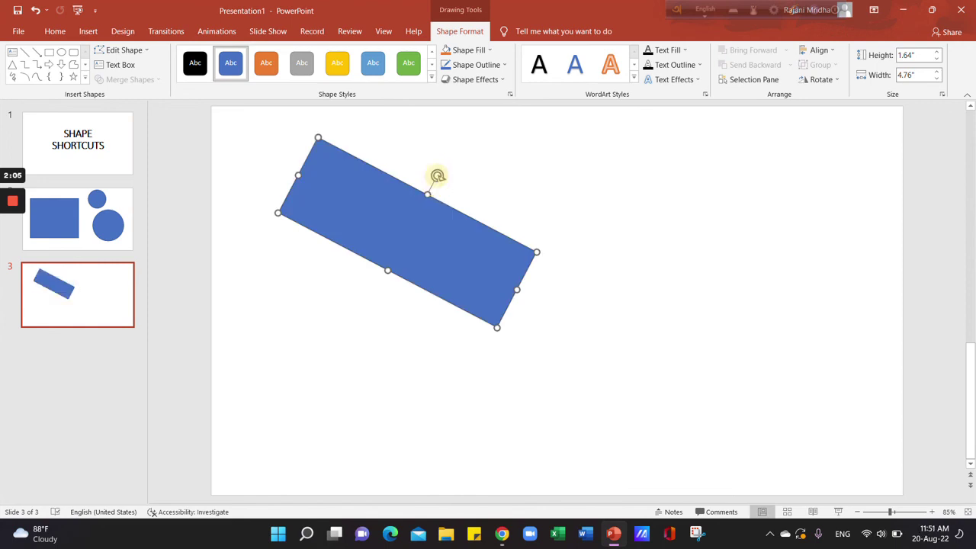
{"action": "mouse_move", "coordinate": [437, 176]}
{"action": "left_mouse_down"}
{"action": "mouse_move", "coordinate": [458, 193]}
{"action": "mouse_move", "coordinate": [473, 242]}
{"action": "mouse_move", "coordinate": [460, 275]}
{"action": "mouse_move", "coordinate": [440, 289]}
{"action": "left_mouse_up"}
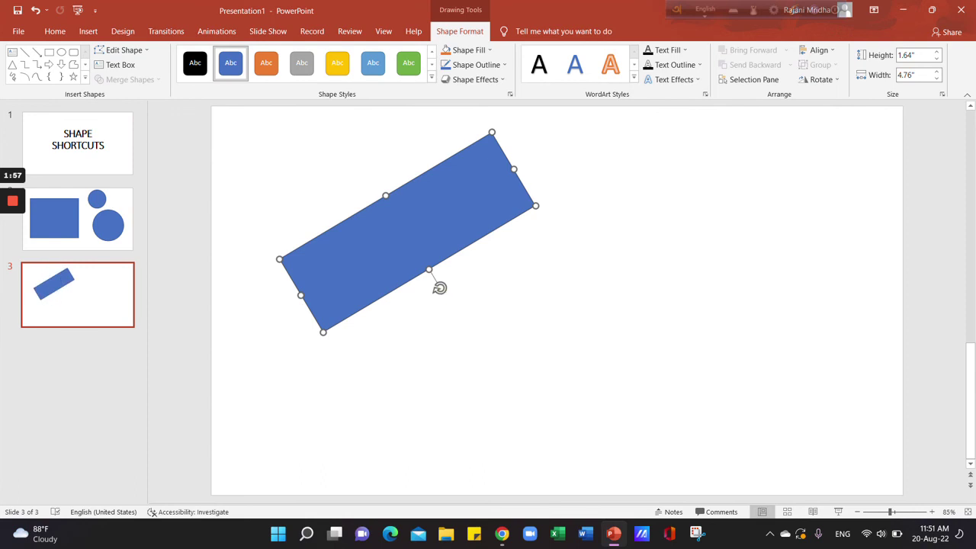
{"action": "left_click", "coordinate": [440, 288]}
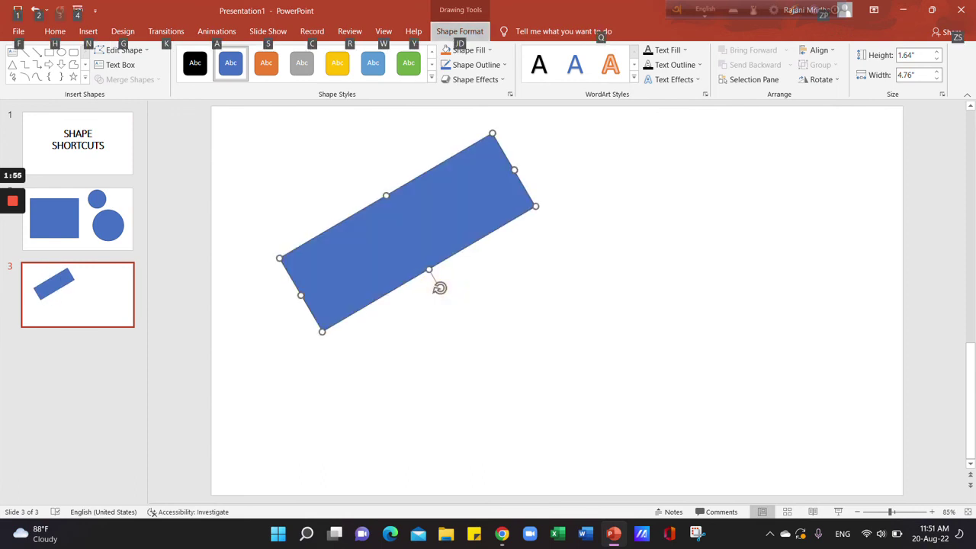
{"action": "left_click_drag", "start_coordinate": [440, 288], "coordinate": [430, 292]}
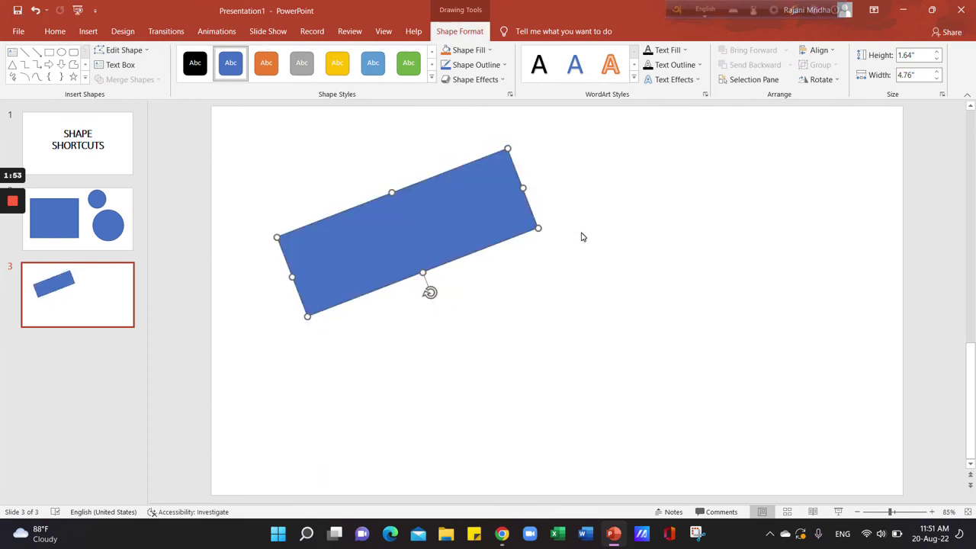
{"action": "left_click_drag", "start_coordinate": [411, 232], "coordinate": [414, 284]}
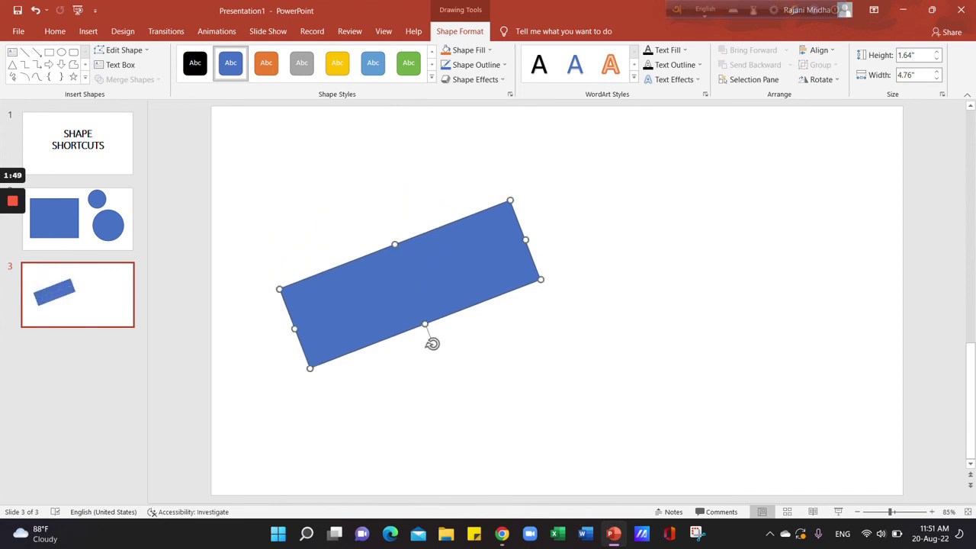
{"action": "left_click_drag", "start_coordinate": [432, 343], "coordinate": [409, 220]}
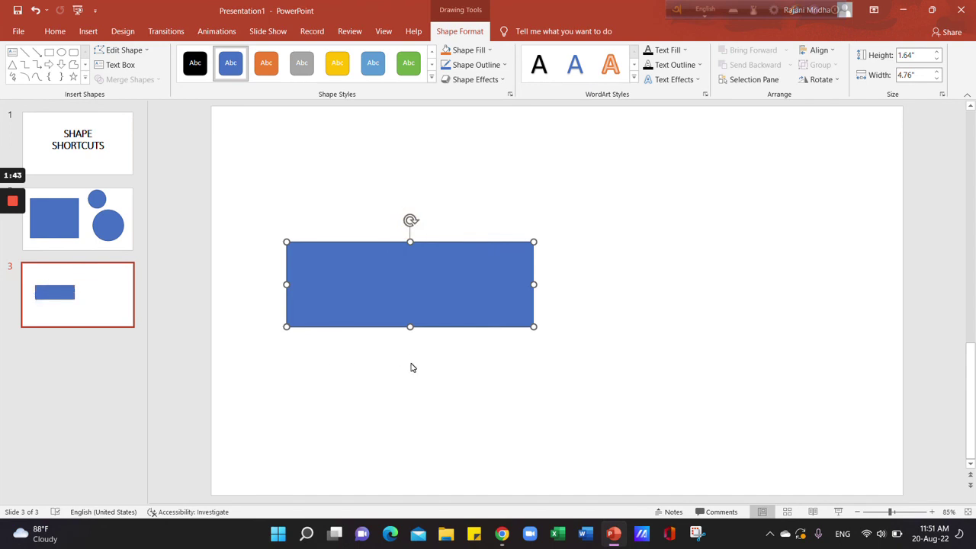
Duplicate the rectangle twice with Ctrl+D, placing one copy to the right and one below it
{"action": "key", "text": "ctrl+d"}
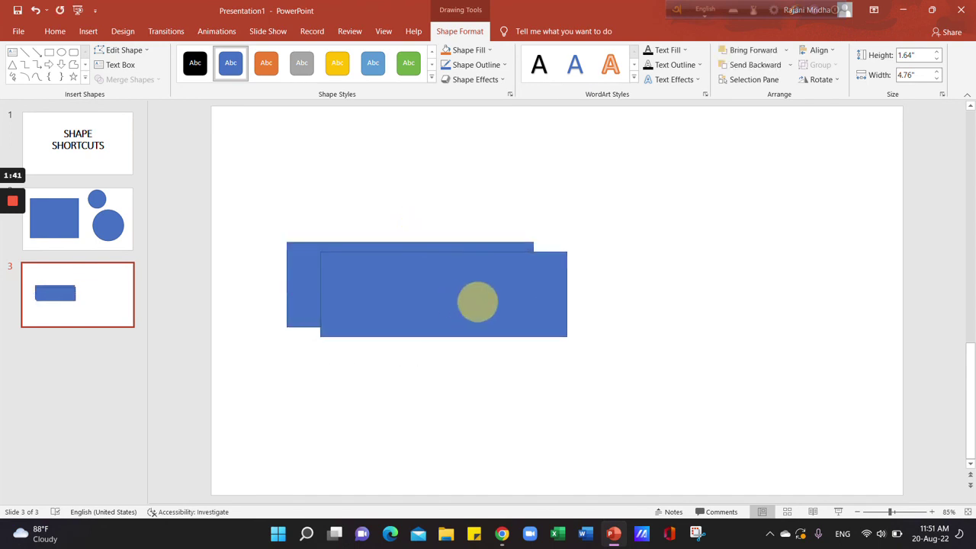
{"action": "left_click_drag", "start_coordinate": [477, 302], "coordinate": [724, 298]}
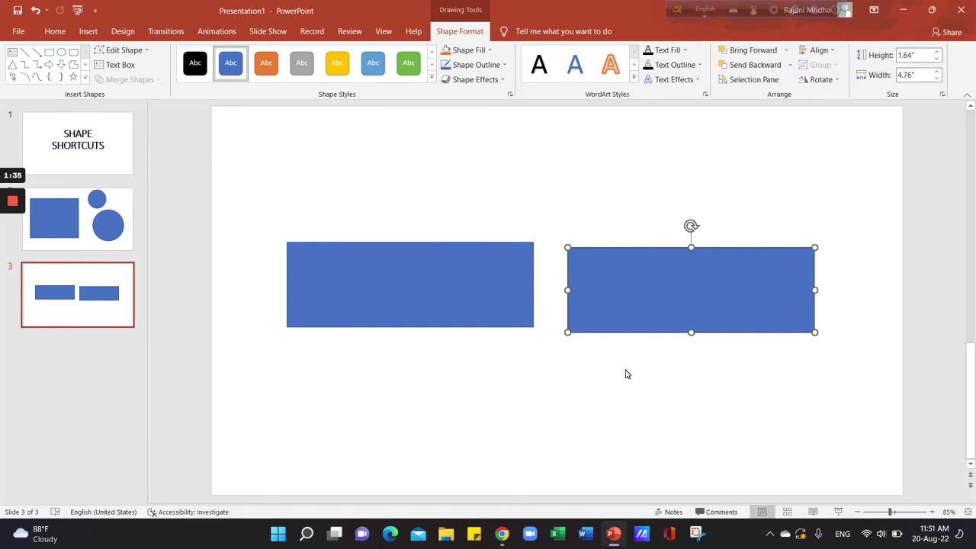
{"action": "key", "text": "ctrl+d"}
{"action": "mouse_move", "coordinate": [772, 287]}
{"action": "left_mouse_down"}
{"action": "mouse_move", "coordinate": [545, 319]}
{"action": "mouse_move", "coordinate": [532, 376]}
{"action": "left_mouse_up"}
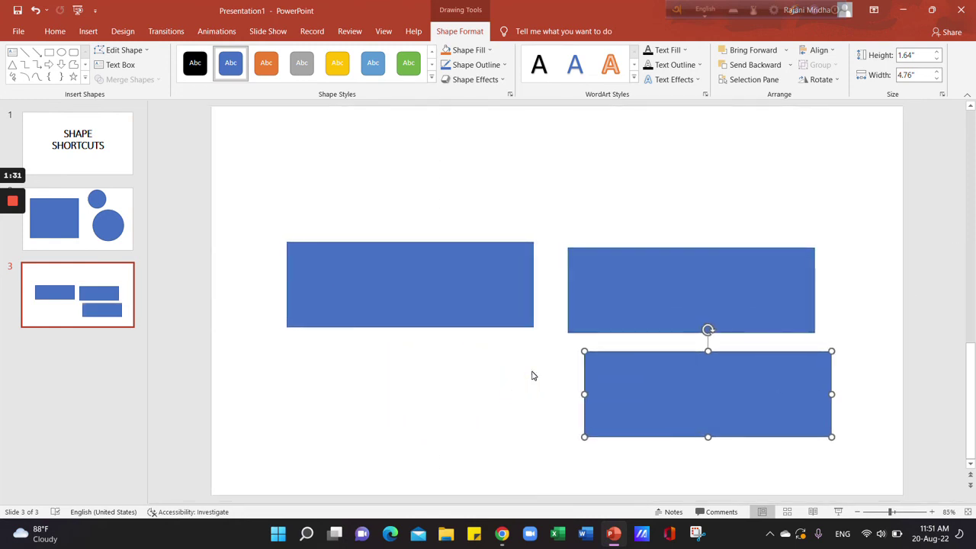